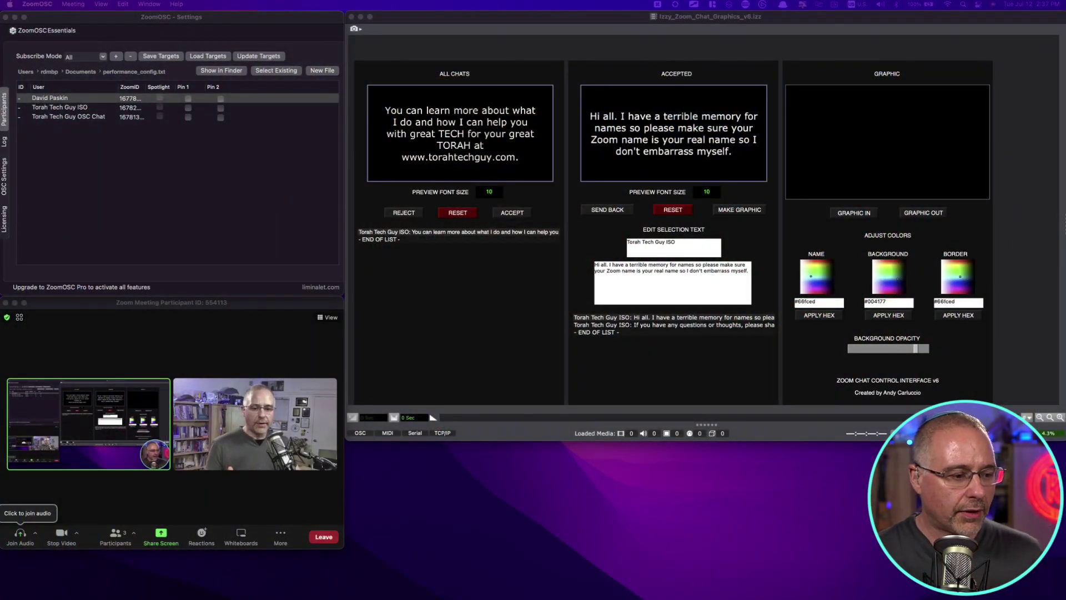
Bring the ZoomOSC settings window forward and keep Subscribe Mode at All
{"action": "left_click_drag", "start_coordinate": [281, 305], "coordinate": [281, 306]}
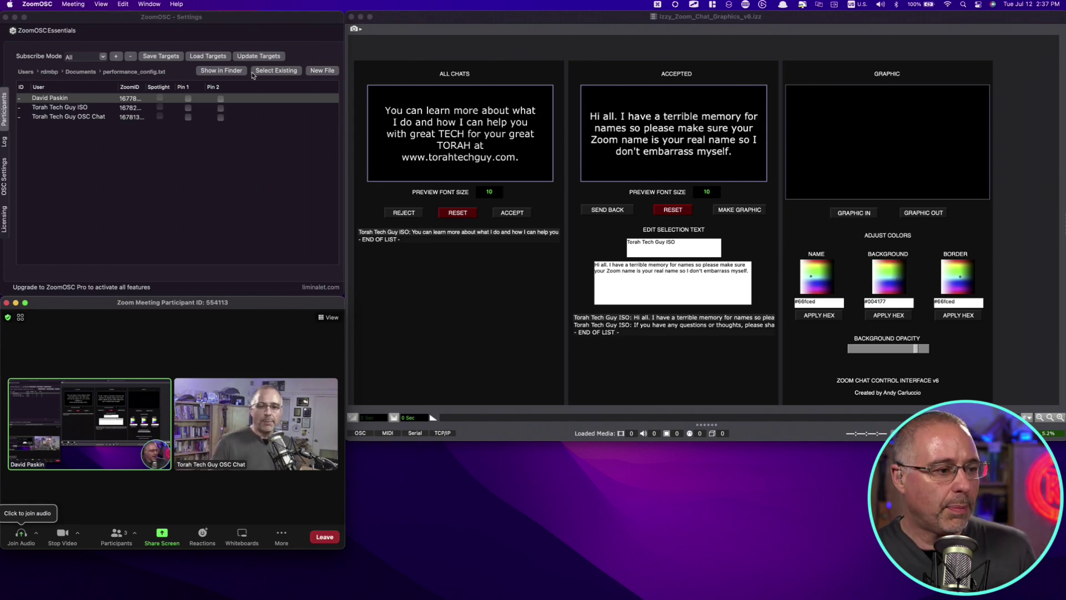
{"action": "mouse_move", "coordinate": [250, 22]}
{"action": "left_mouse_down"}
{"action": "mouse_move", "coordinate": [251, 33]}
{"action": "mouse_move", "coordinate": [252, 25]}
{"action": "left_mouse_up"}
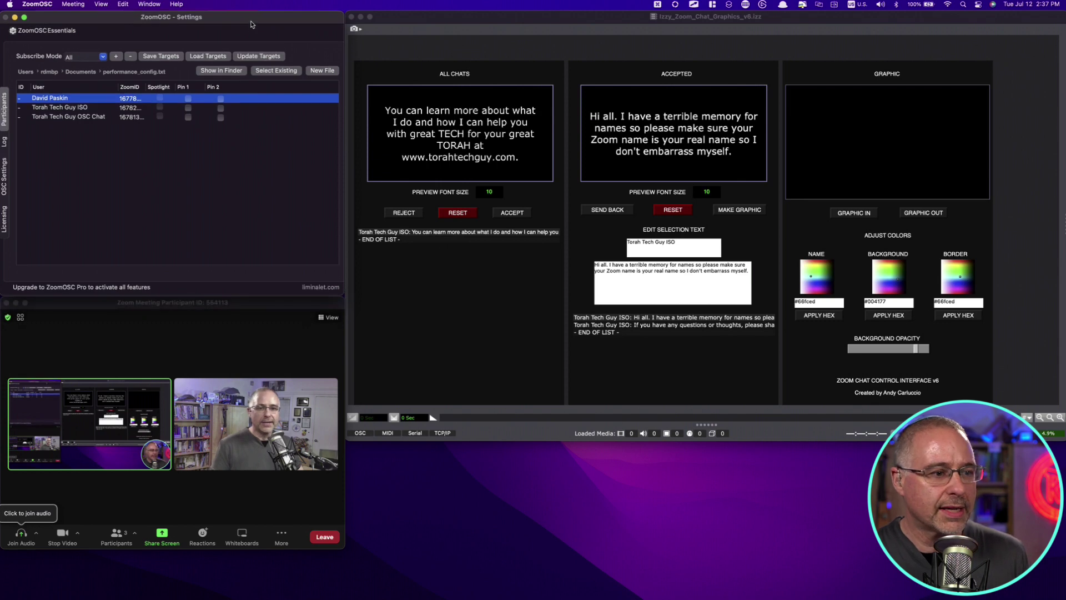
{"action": "left_click", "coordinate": [102, 56]}
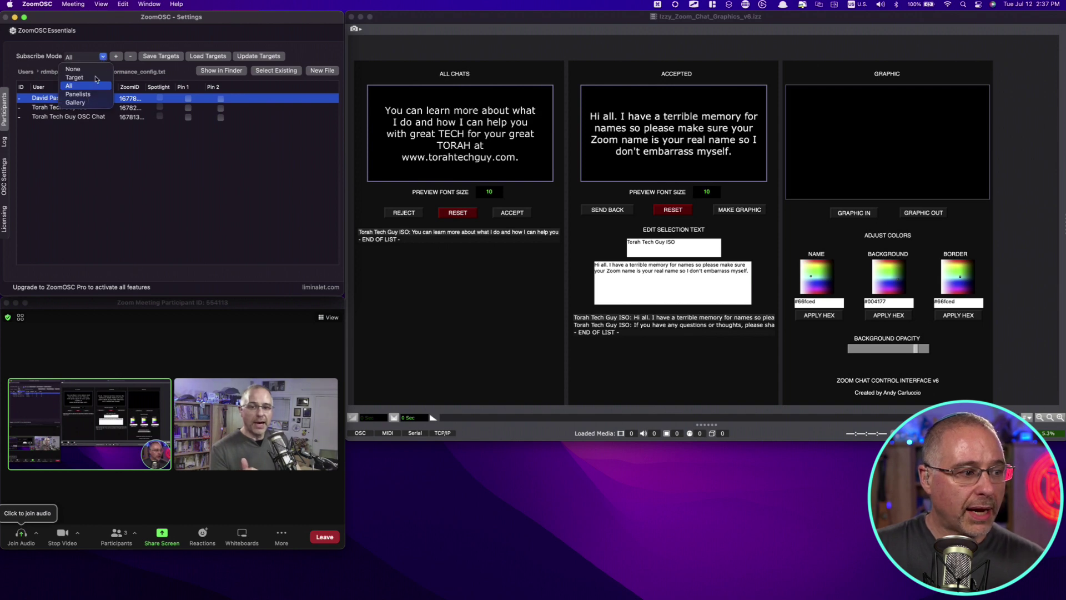
{"action": "left_click", "coordinate": [102, 59]}
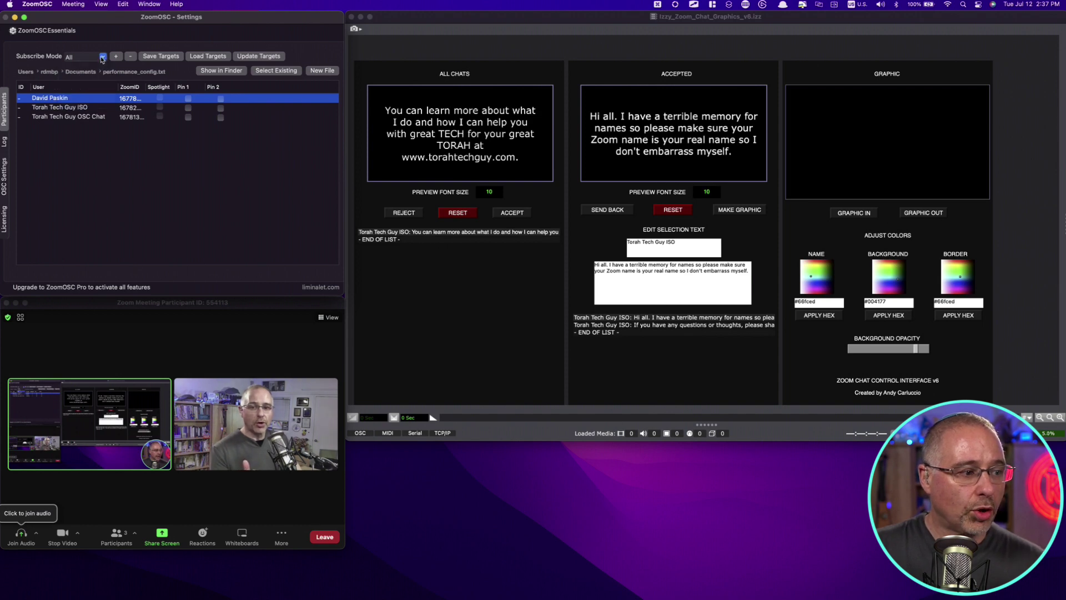
Review the ZoomOSC log output and licensing page, then return to OSC settings
{"action": "left_click", "coordinate": [3, 145]}
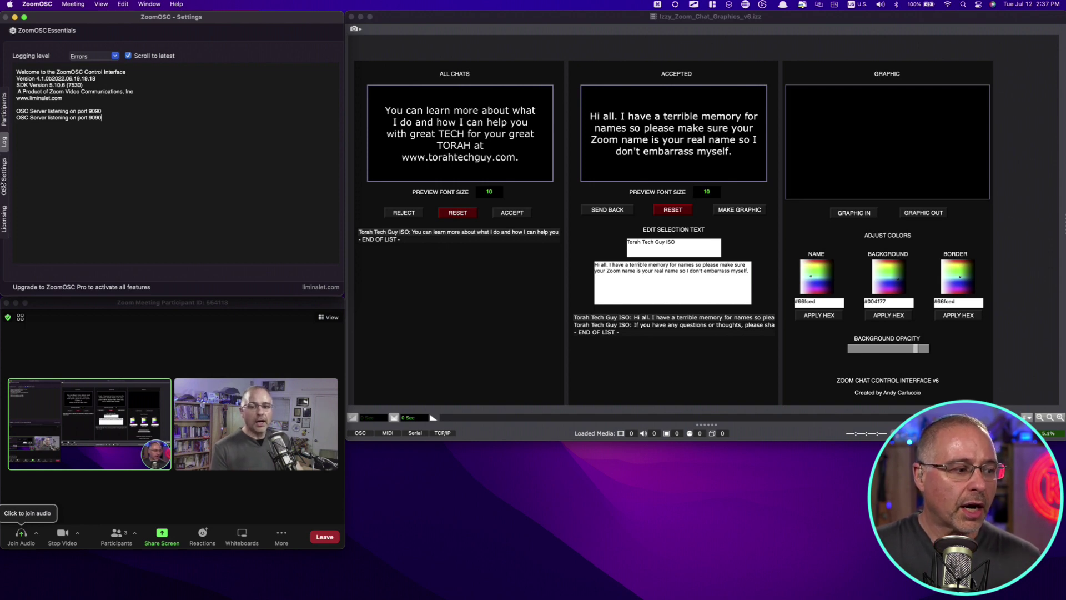
{"action": "left_click", "coordinate": [6, 225]}
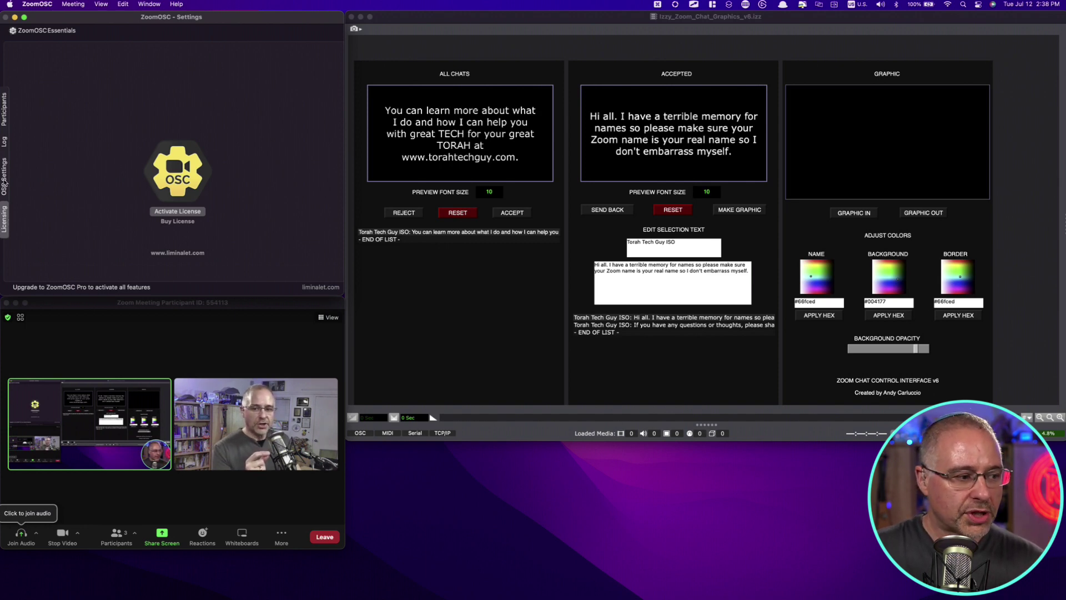
{"action": "left_click", "coordinate": [5, 182]}
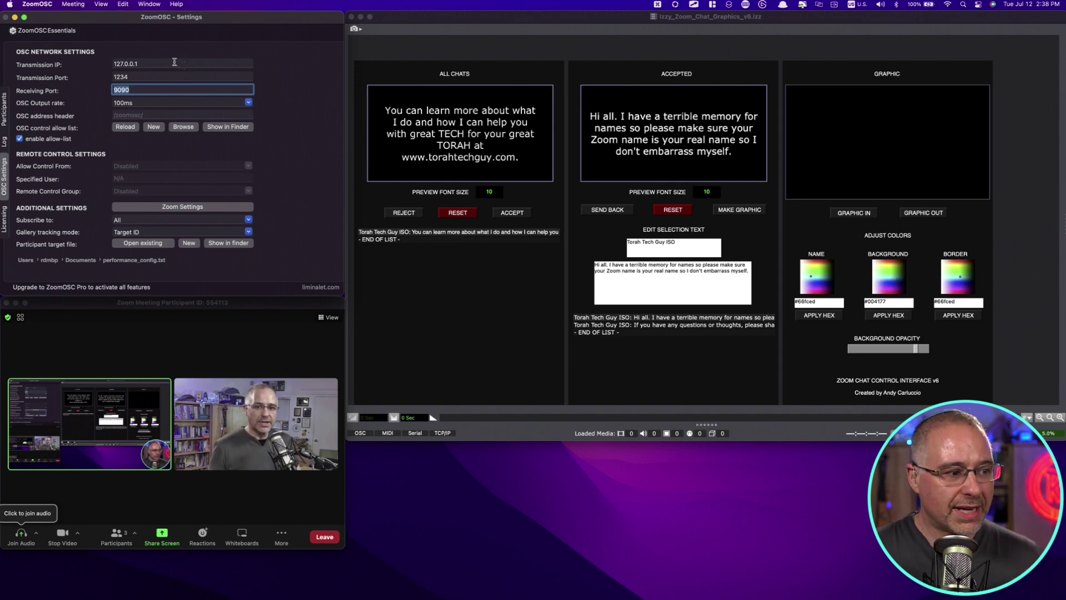
Keep ZoomOSC's OSC output rate at 100ms and bring Isadora's chat panel forward
{"action": "left_click", "coordinate": [248, 103]}
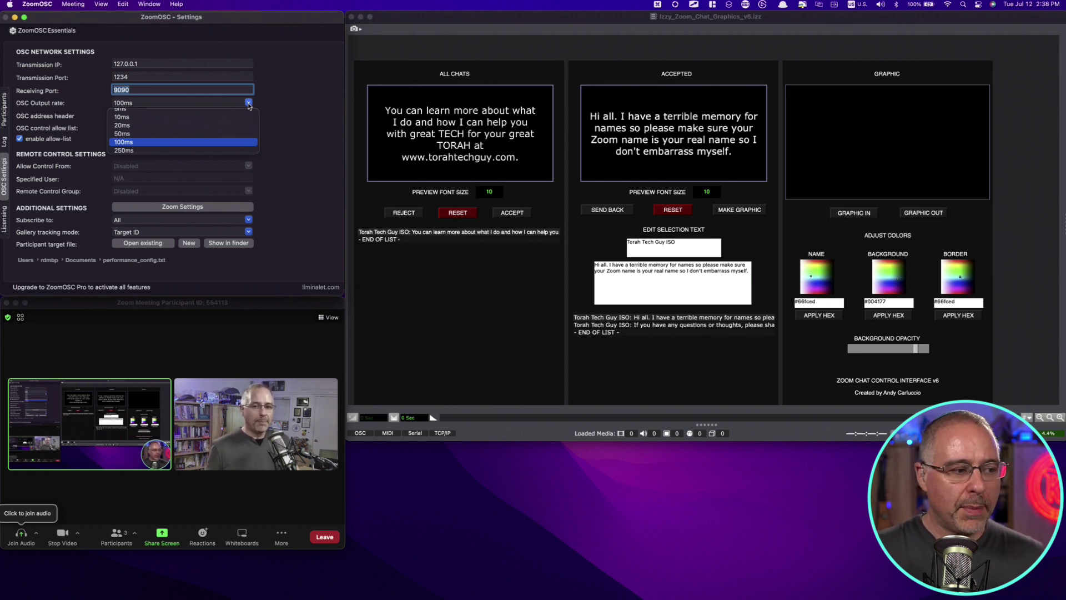
{"action": "left_click", "coordinate": [291, 111]}
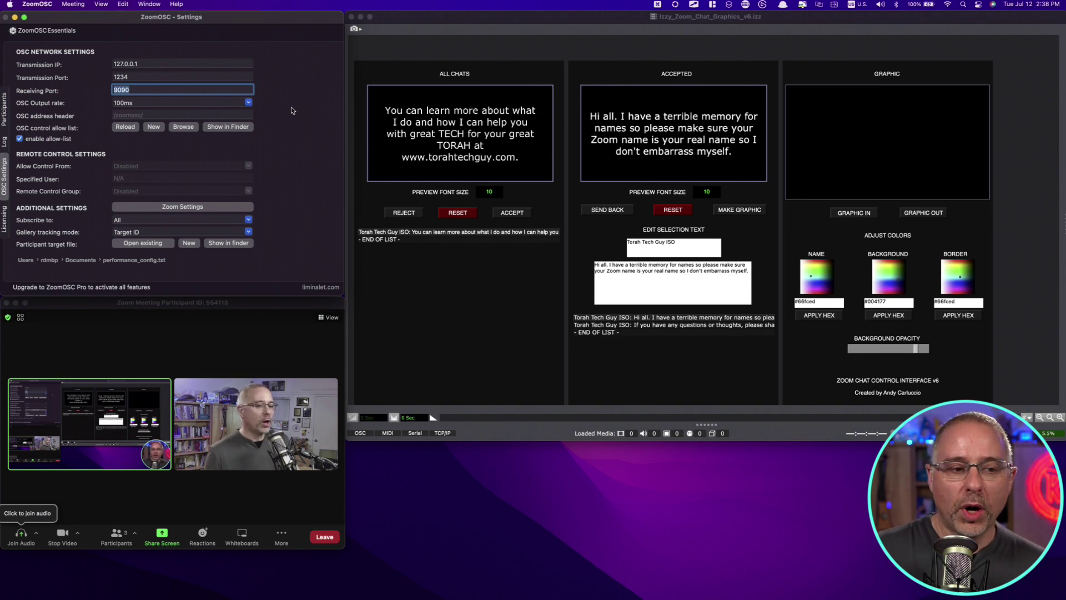
{"action": "left_click_drag", "start_coordinate": [593, 17], "coordinate": [591, 18]}
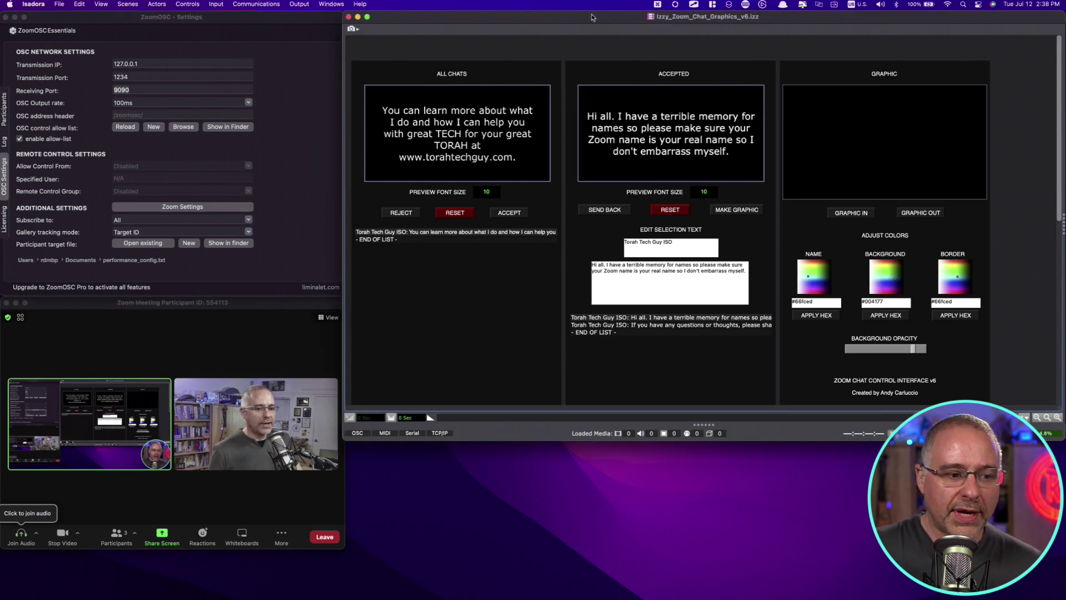
Reset the All Chats and Accepted lists, then reject the reloaded memory reminder chat
{"action": "left_click", "coordinate": [468, 213]}
{"action": "left_click", "coordinate": [672, 211]}
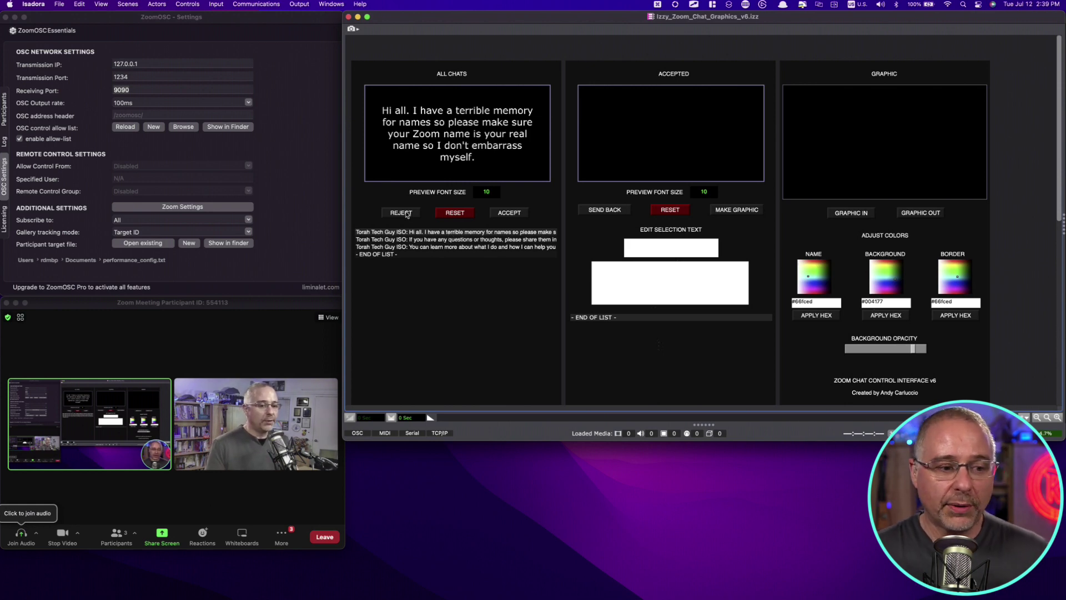
{"action": "left_click", "coordinate": [407, 213]}
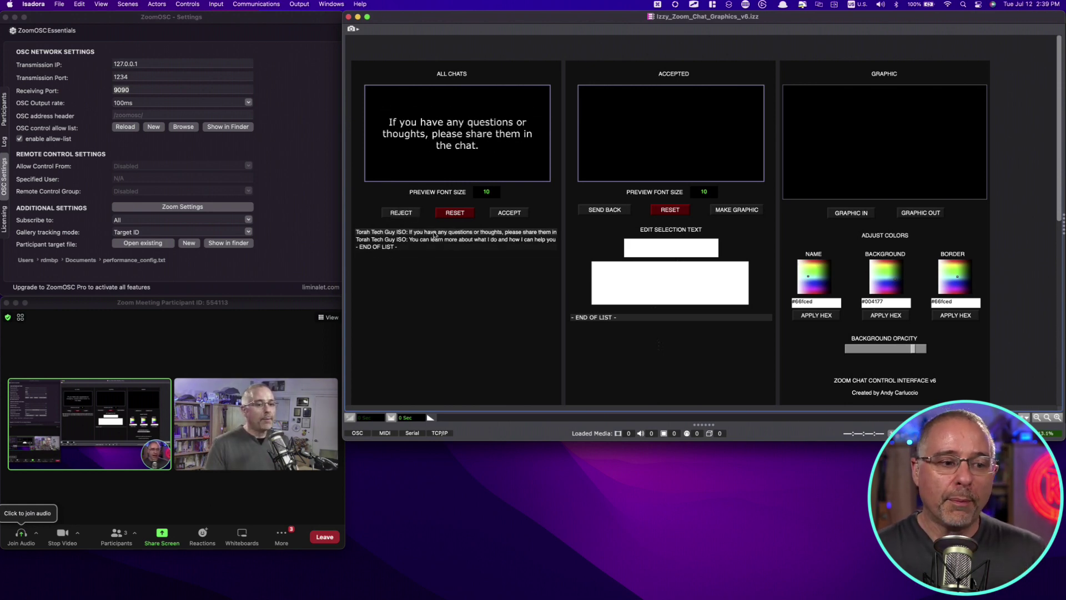
Accept the questions chat and trim it to 'If you have any thoughts, please share them in the chat.'
{"action": "left_click", "coordinate": [506, 214]}
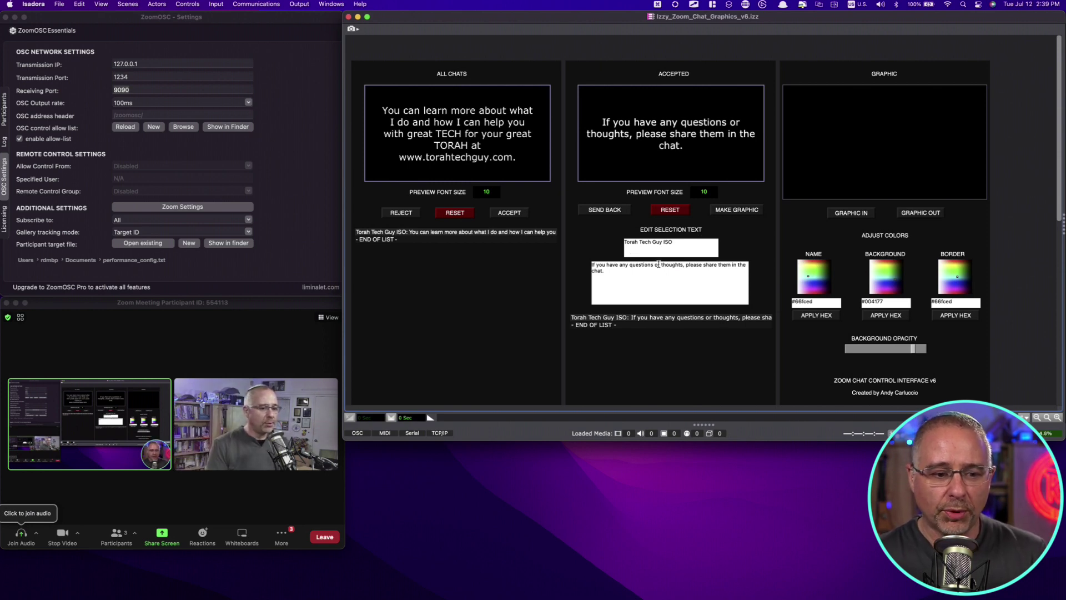
{"action": "left_click_drag", "start_coordinate": [659, 264], "coordinate": [636, 265]}
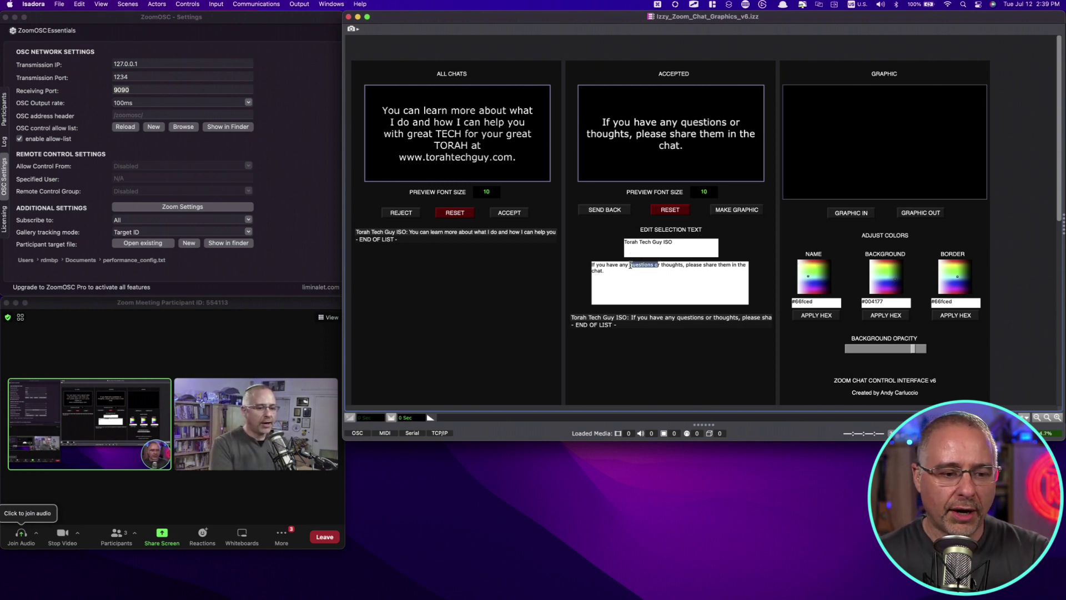
{"action": "key", "text": "BackSpace"}
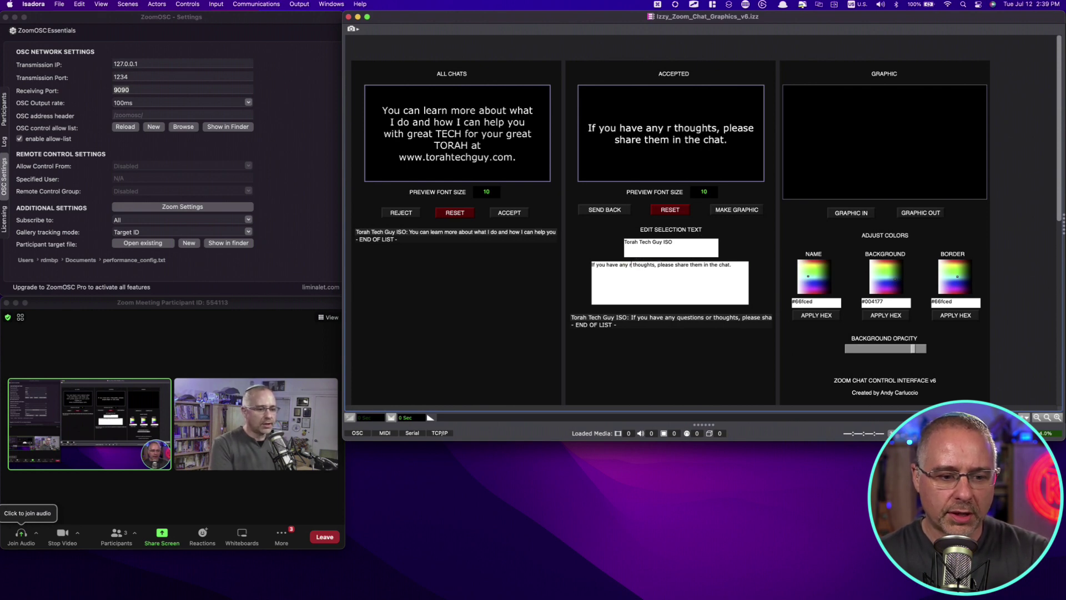
{"action": "key", "text": "BackSpace"}
{"action": "key", "text": "BackSpace"}
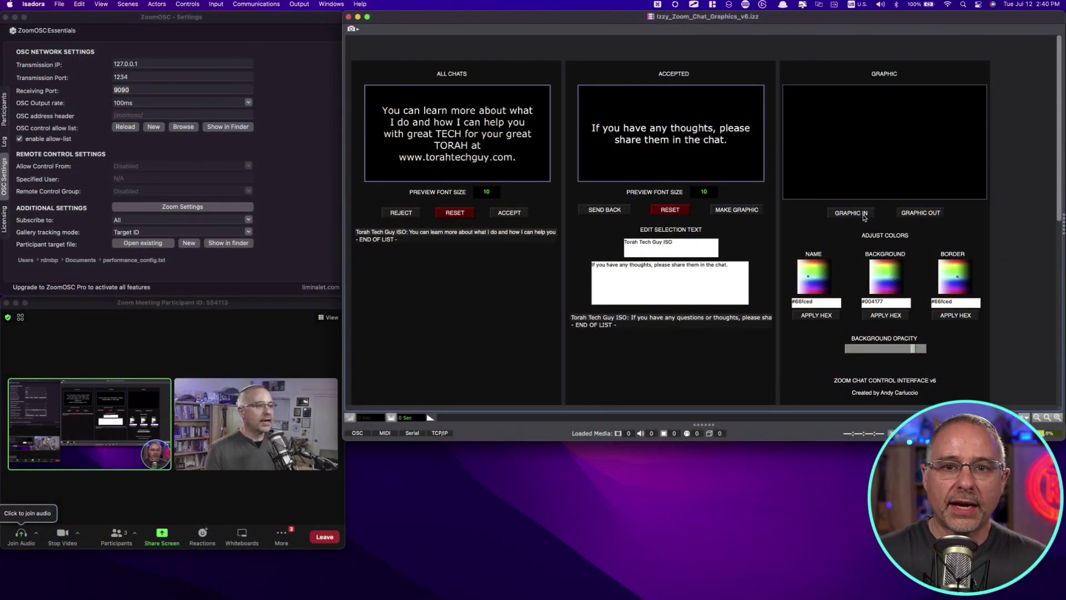
{"action": "left_click", "coordinate": [863, 214]}
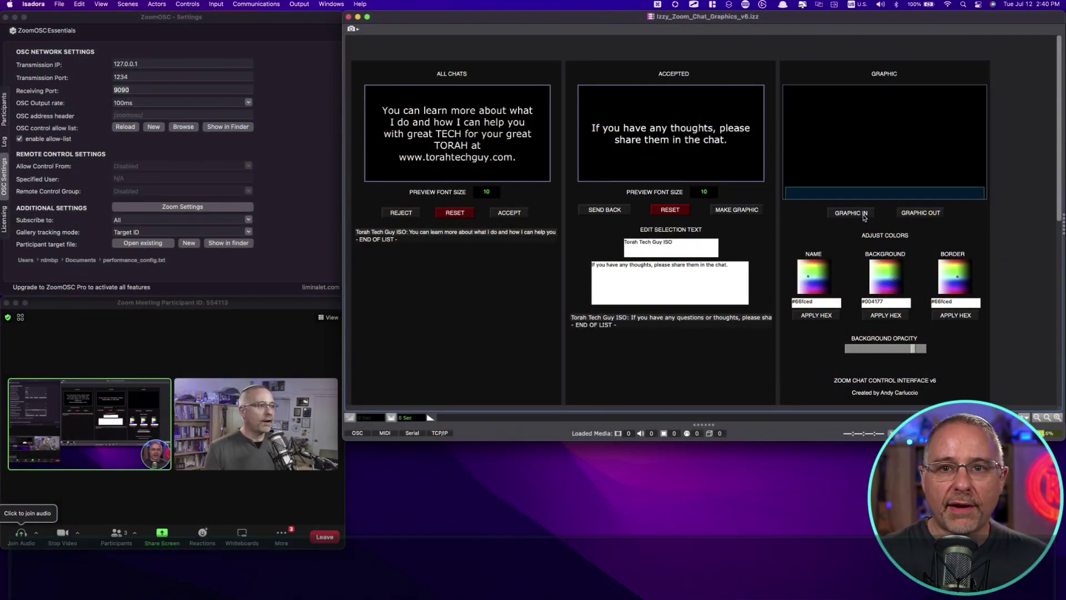
{"action": "left_click", "coordinate": [915, 214]}
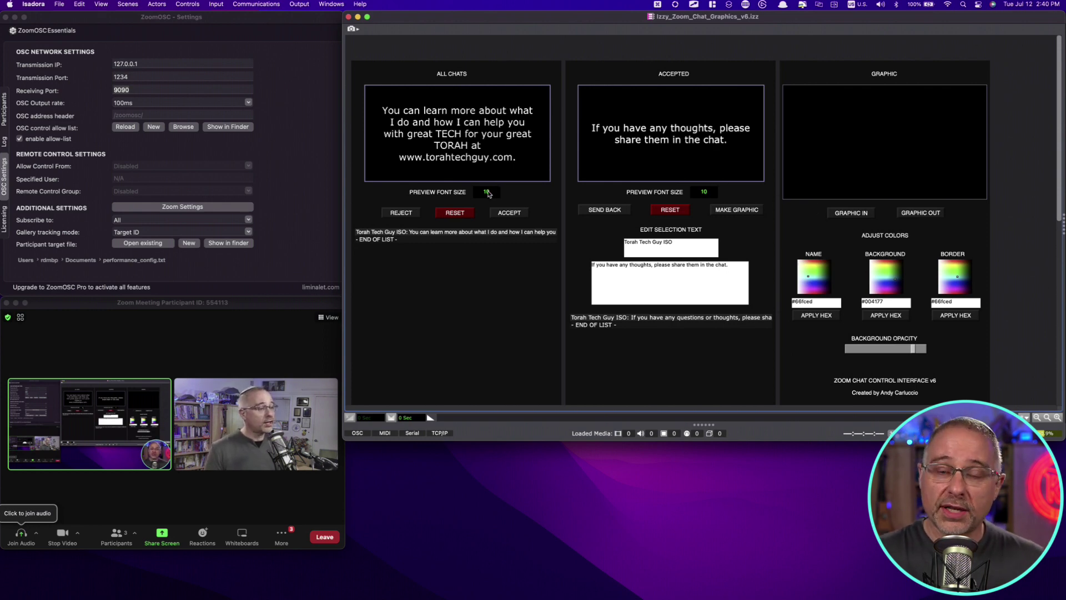
Try smaller preview font sizes for both panels, then reset All Chats and Accepted
{"action": "left_click_drag", "start_coordinate": [487, 195], "coordinate": [488, 195]}
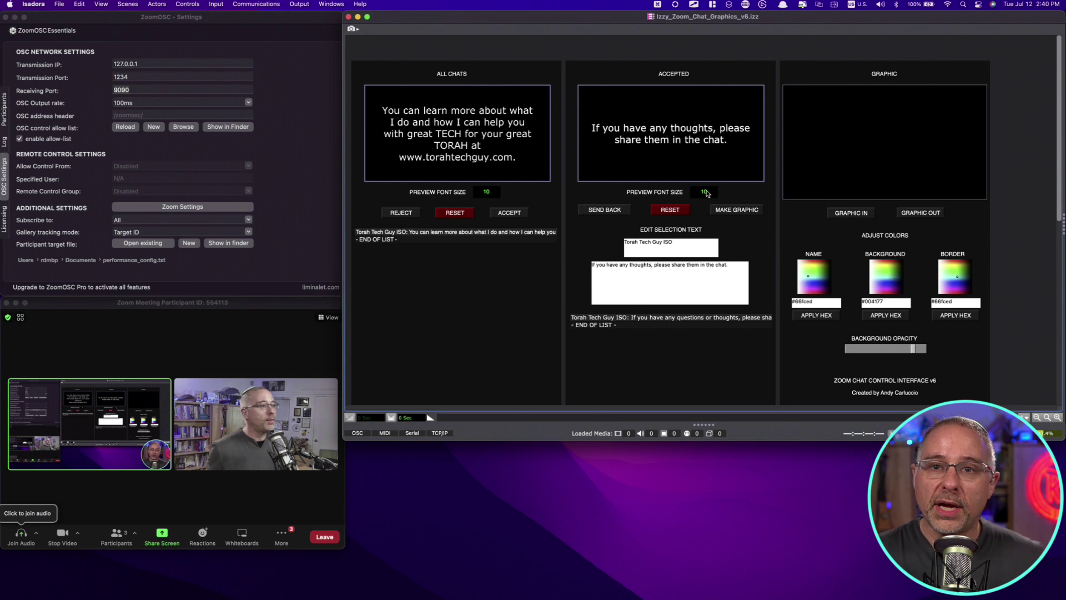
{"action": "left_click_drag", "start_coordinate": [707, 193], "coordinate": [707, 193]}
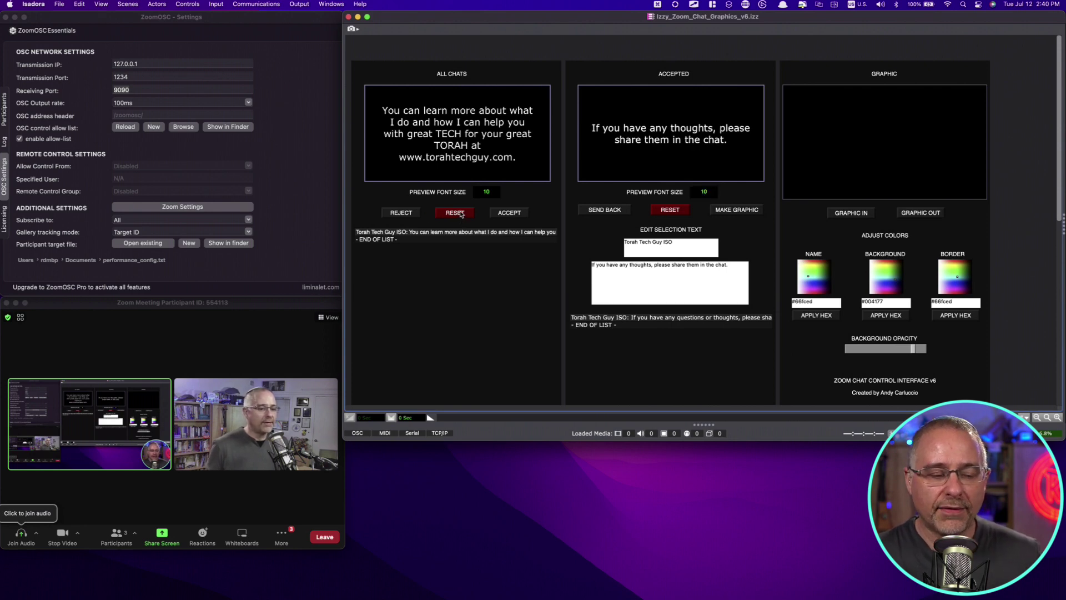
{"action": "left_click", "coordinate": [460, 214]}
{"action": "left_click", "coordinate": [681, 212]}
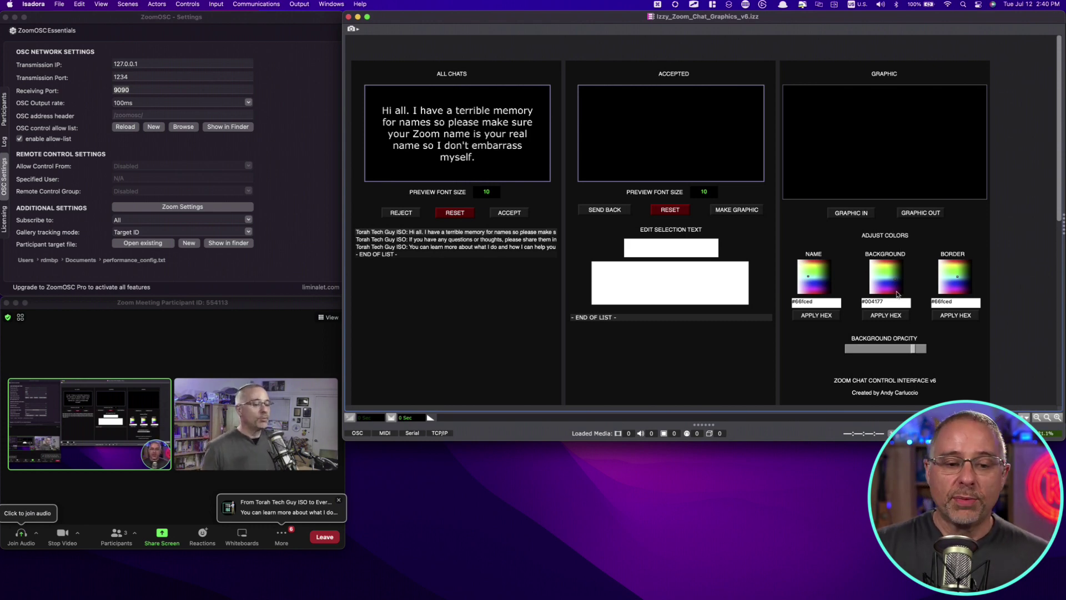
{"action": "right_click", "coordinate": [440, 354]}
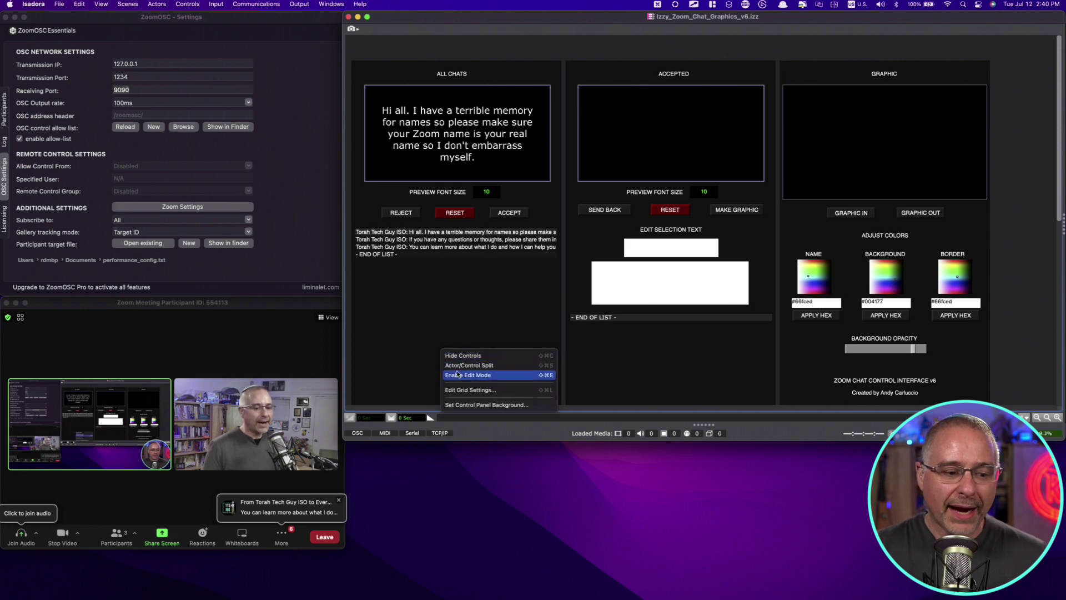
{"action": "left_click", "coordinate": [461, 365]}
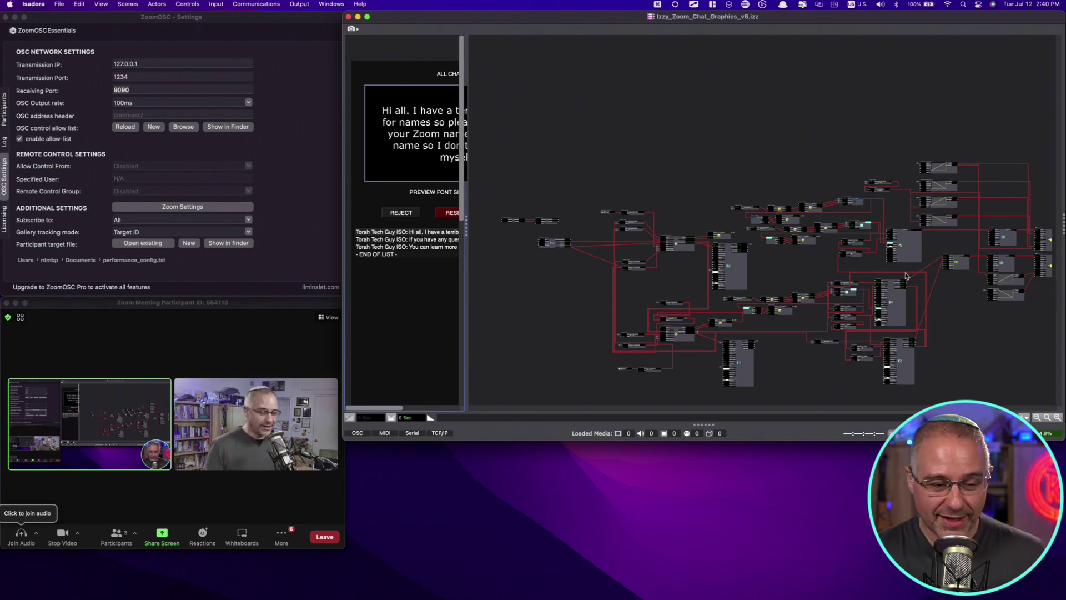
{"action": "right_click", "coordinate": [413, 306]}
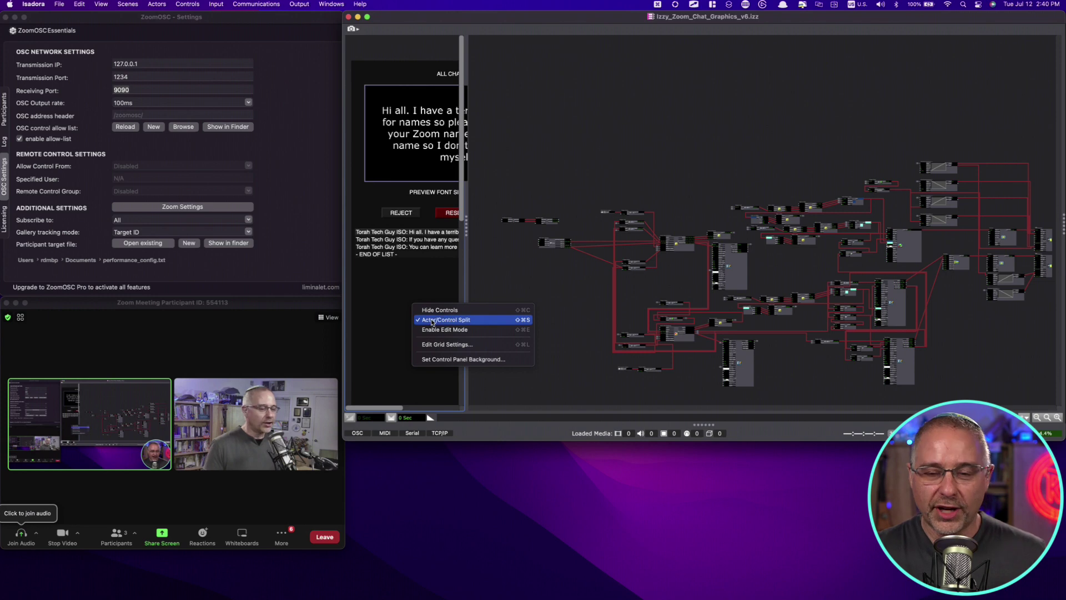
{"action": "left_click", "coordinate": [433, 321]}
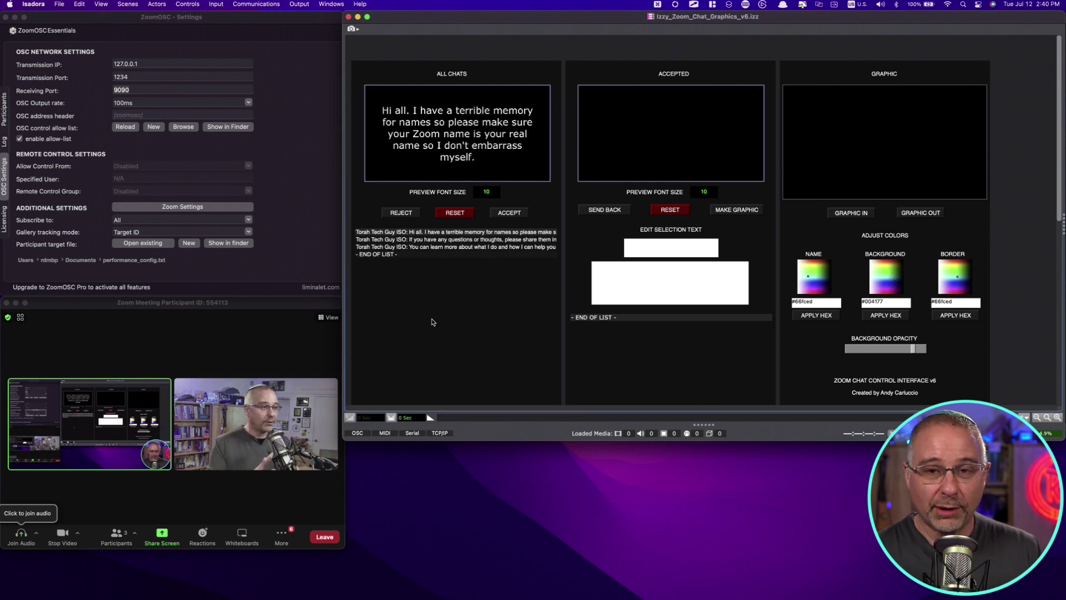
{"action": "double_click", "coordinate": [805, 301]}
{"action": "key", "text": "super+c"}
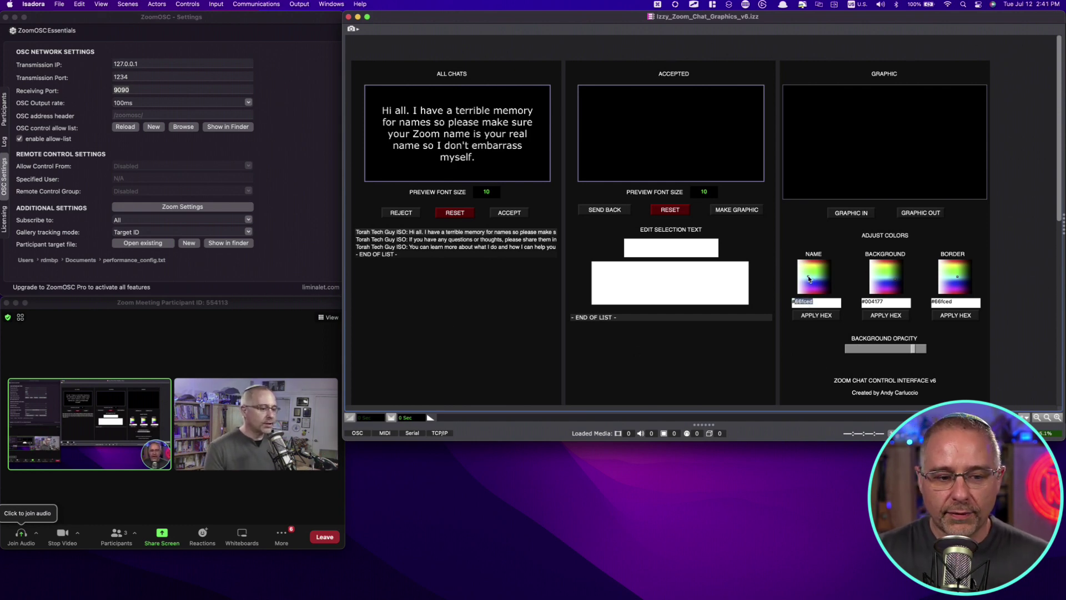
{"action": "left_click", "coordinate": [842, 216]}
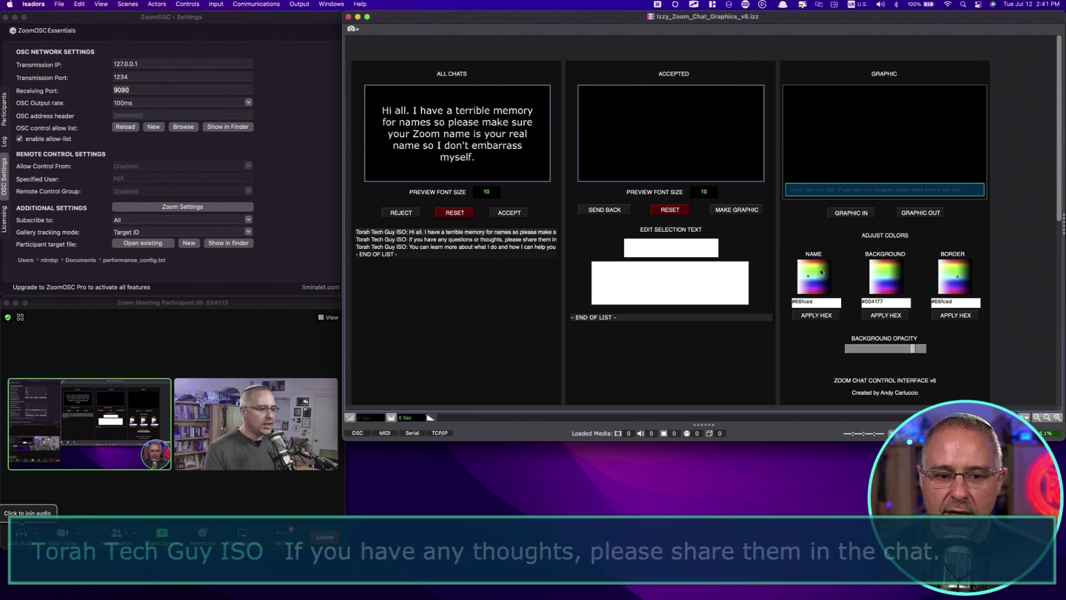
{"action": "left_click", "coordinate": [810, 283]}
{"action": "mouse_move", "coordinate": [810, 283]}
{"action": "left_mouse_down"}
{"action": "mouse_move", "coordinate": [820, 297]}
{"action": "mouse_move", "coordinate": [815, 260]}
{"action": "mouse_move", "coordinate": [817, 272]}
{"action": "left_mouse_up"}
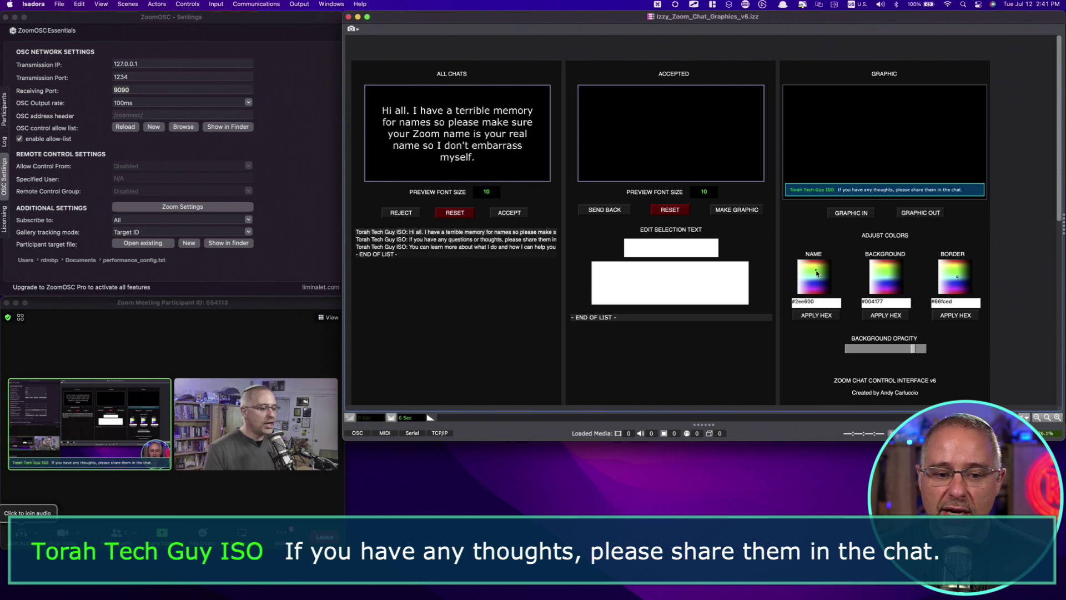
{"action": "double_click", "coordinate": [807, 300]}
{"action": "key", "text": "super+v"}
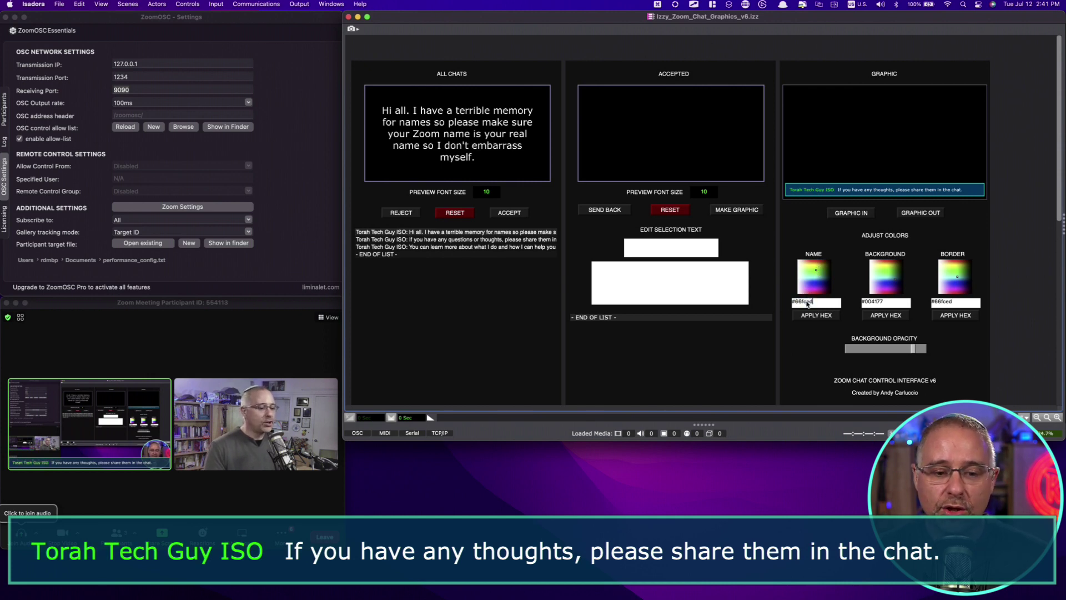
{"action": "left_click", "coordinate": [821, 315]}
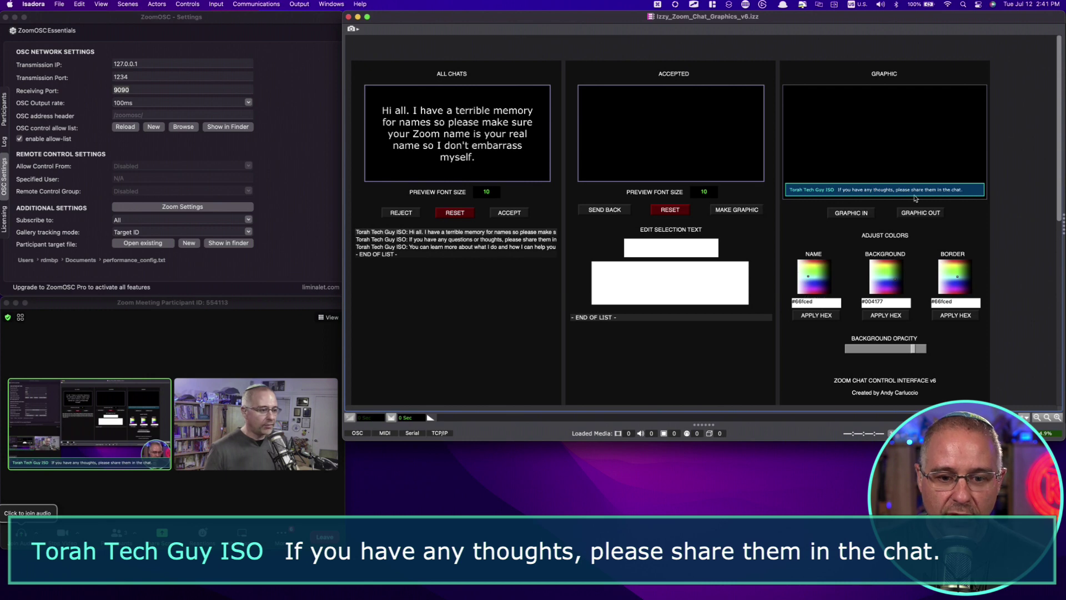
{"action": "left_click", "coordinate": [922, 214]}
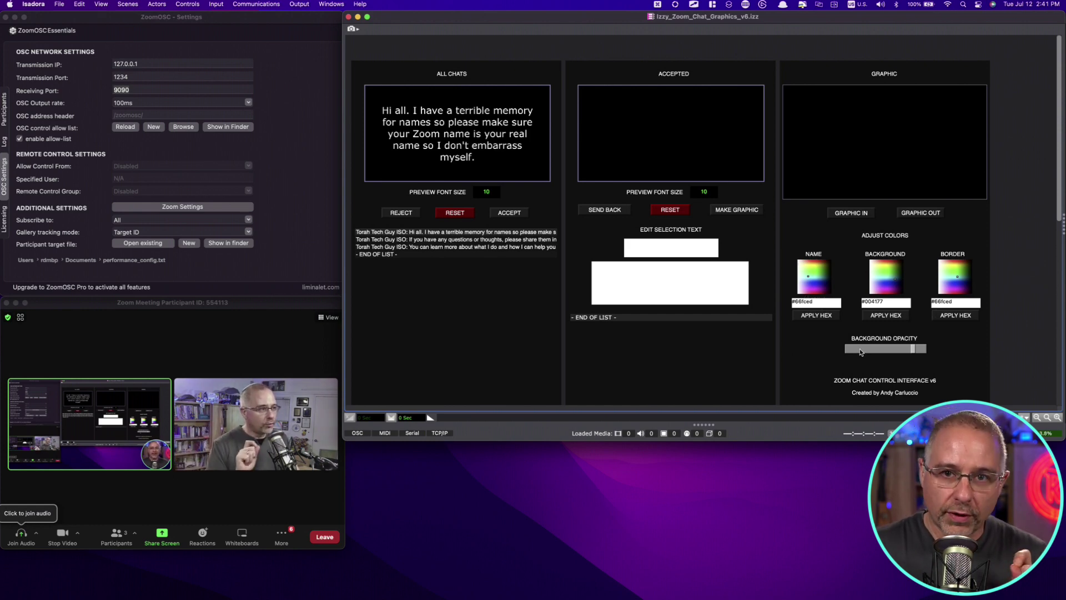
{"action": "left_click", "coordinate": [293, 5]}
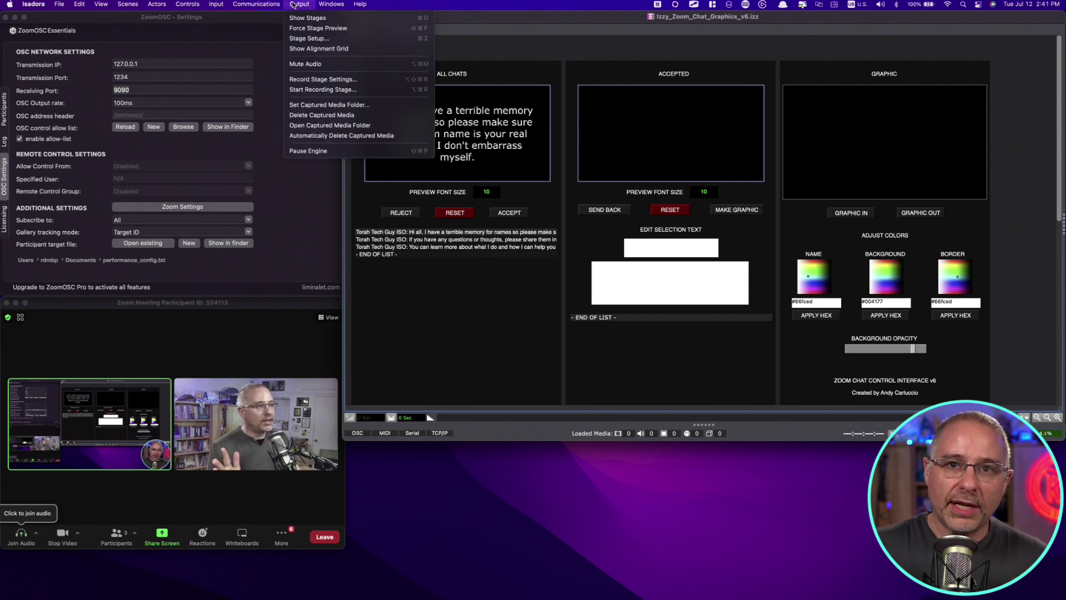
{"action": "left_click", "coordinate": [302, 40]}
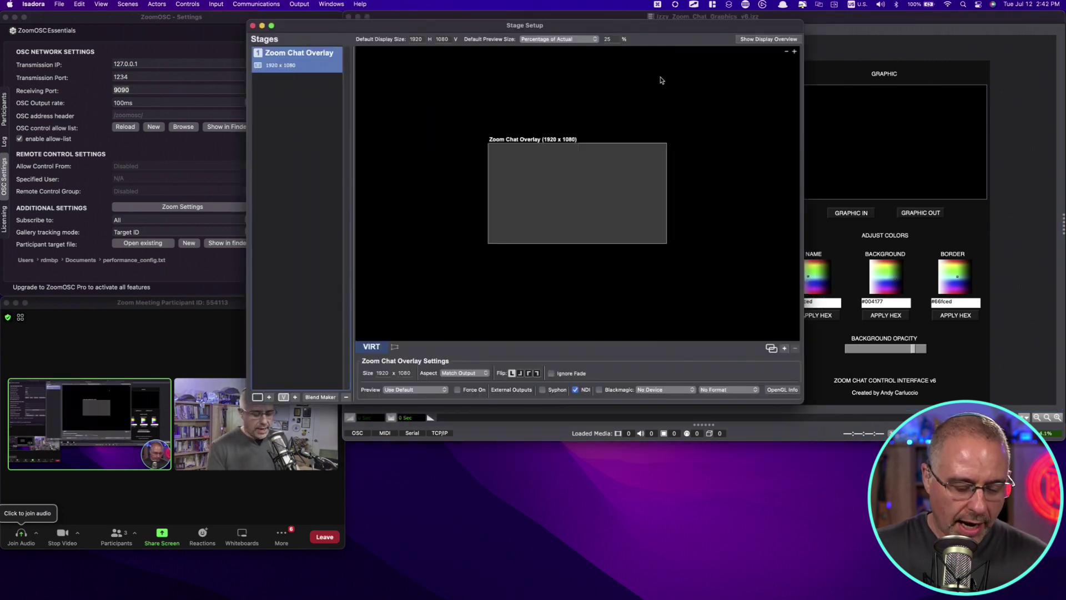
{"action": "key", "text": "super+shift+a"}
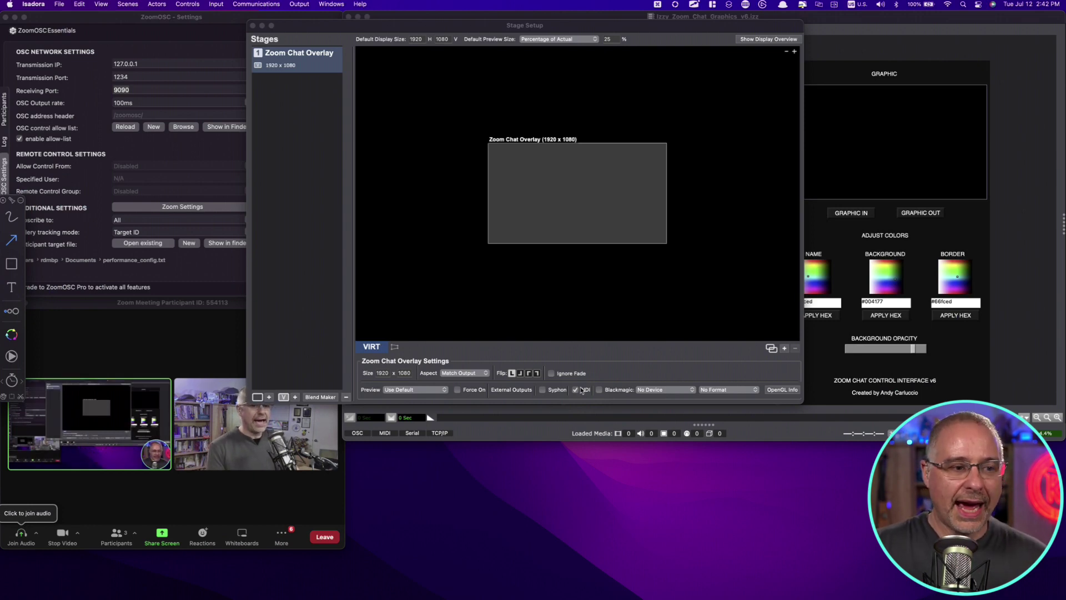
{"action": "left_click", "coordinate": [255, 29]}
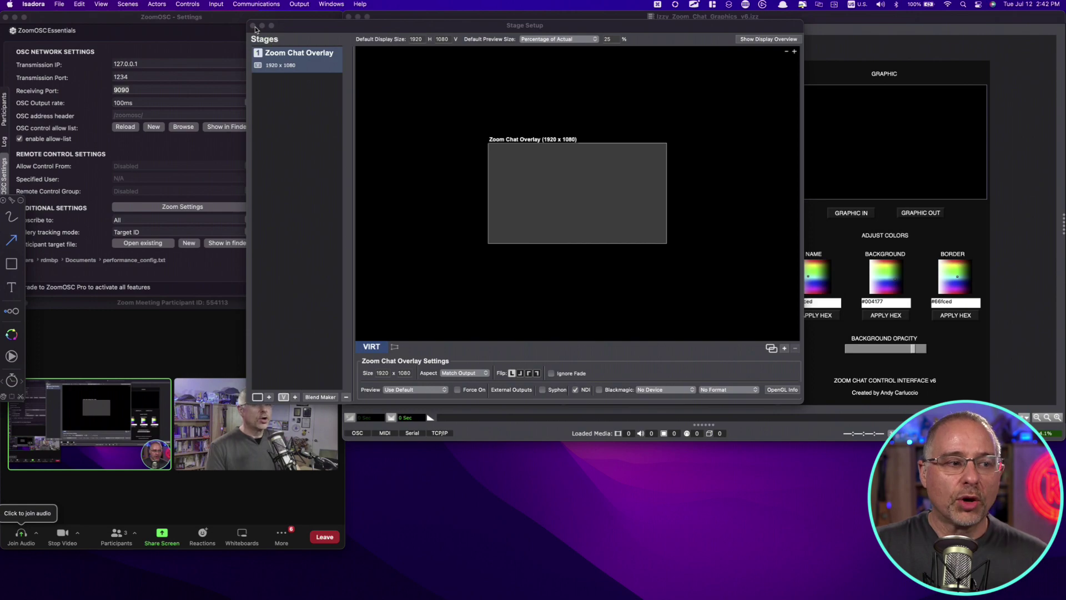
{"action": "left_click", "coordinate": [253, 26]}
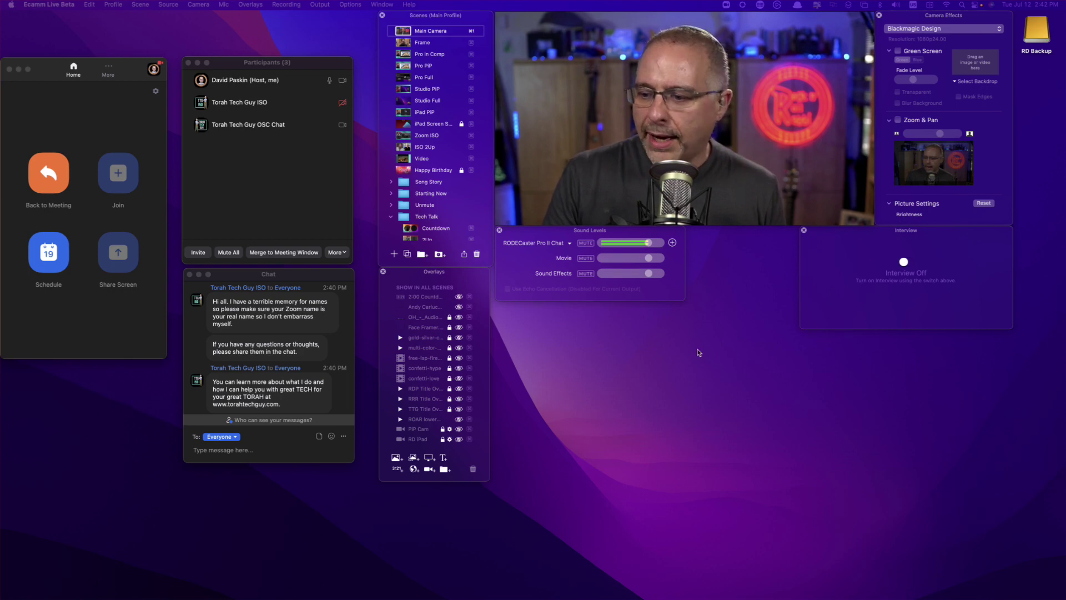
Add a camera overlay from the Overlays panel and show its Camera source options
{"action": "mouse_move", "coordinate": [661, 132]}
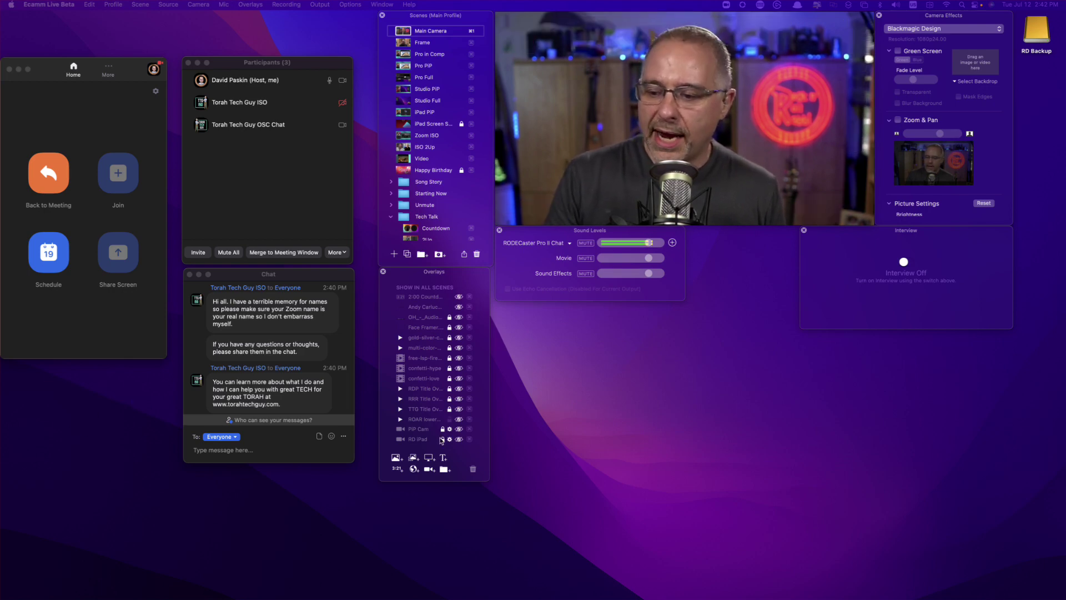
{"action": "left_click", "coordinate": [429, 470]}
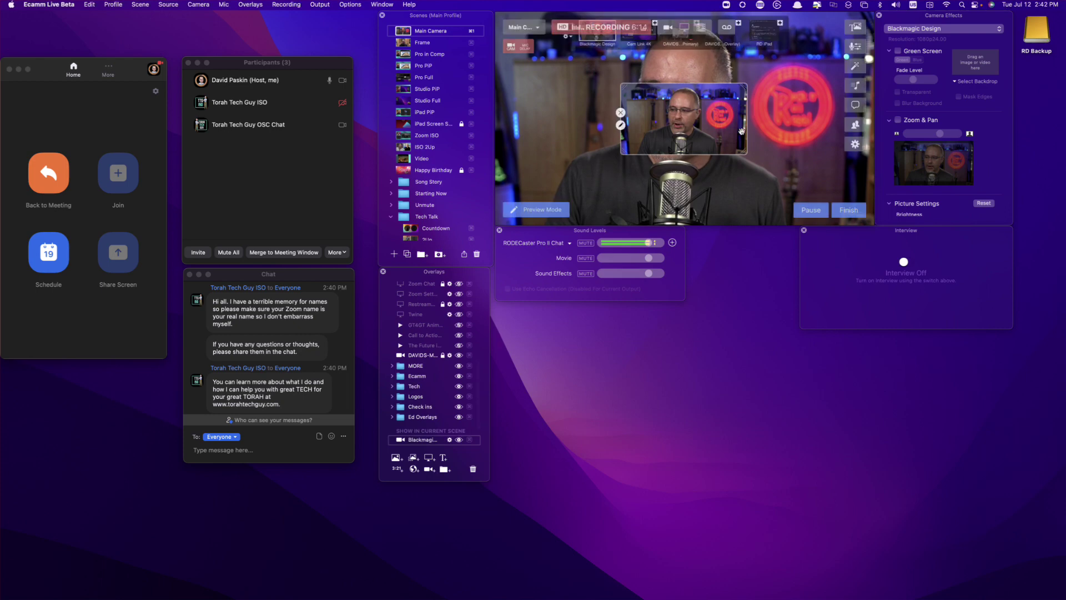
{"action": "left_click", "coordinate": [621, 126]}
{"action": "left_click", "coordinate": [586, 102]}
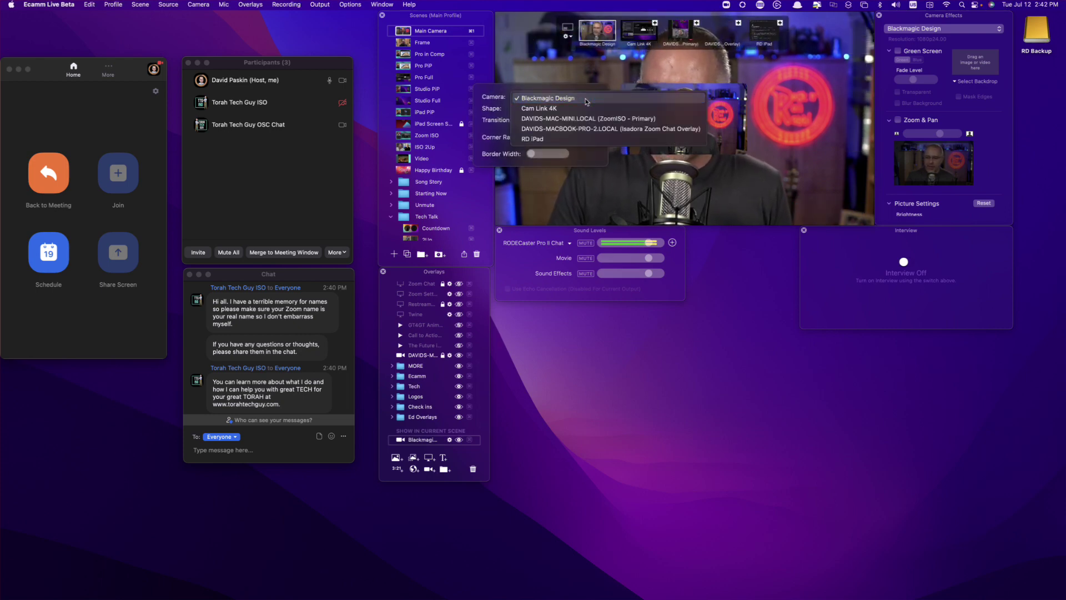
Set the camera overlay's source to the Isadora Zoom Chat Overlay feed and close its settings
{"action": "left_click", "coordinate": [565, 129]}
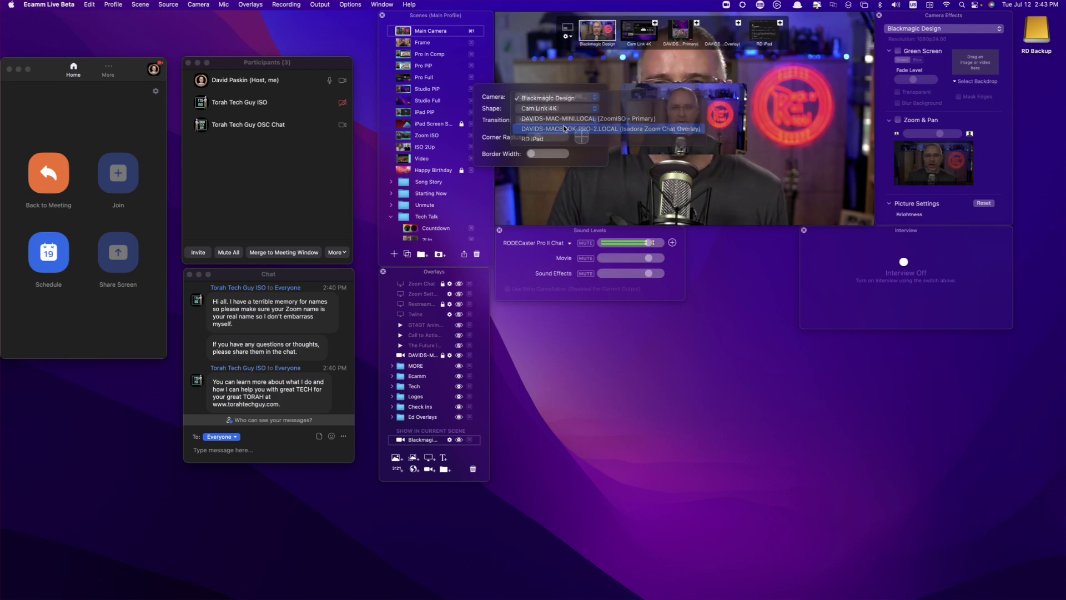
{"action": "mouse_move", "coordinate": [666, 92]}
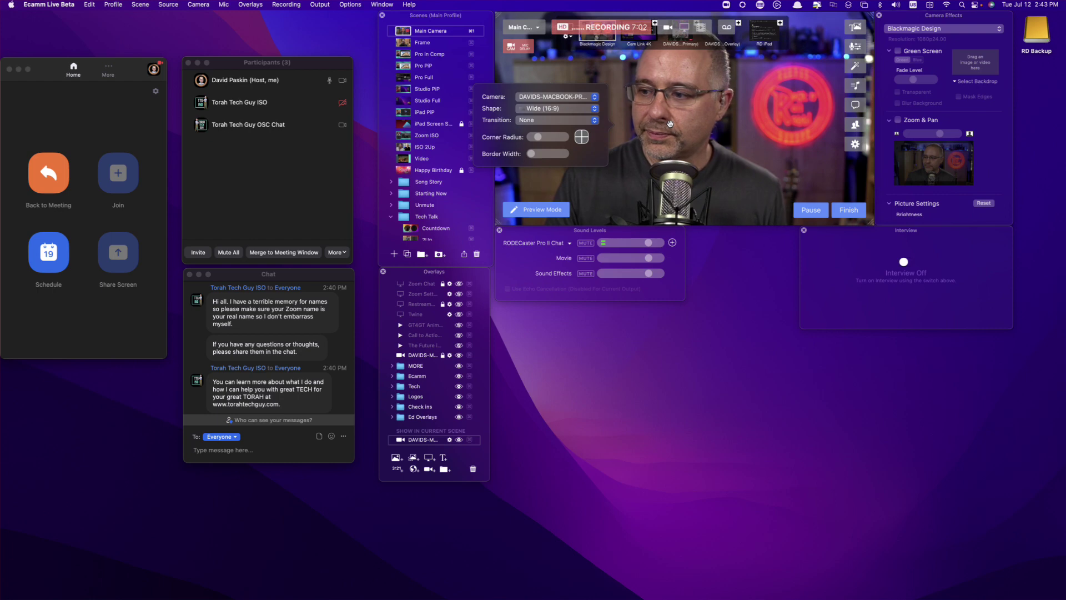
{"action": "left_click", "coordinate": [671, 123]}
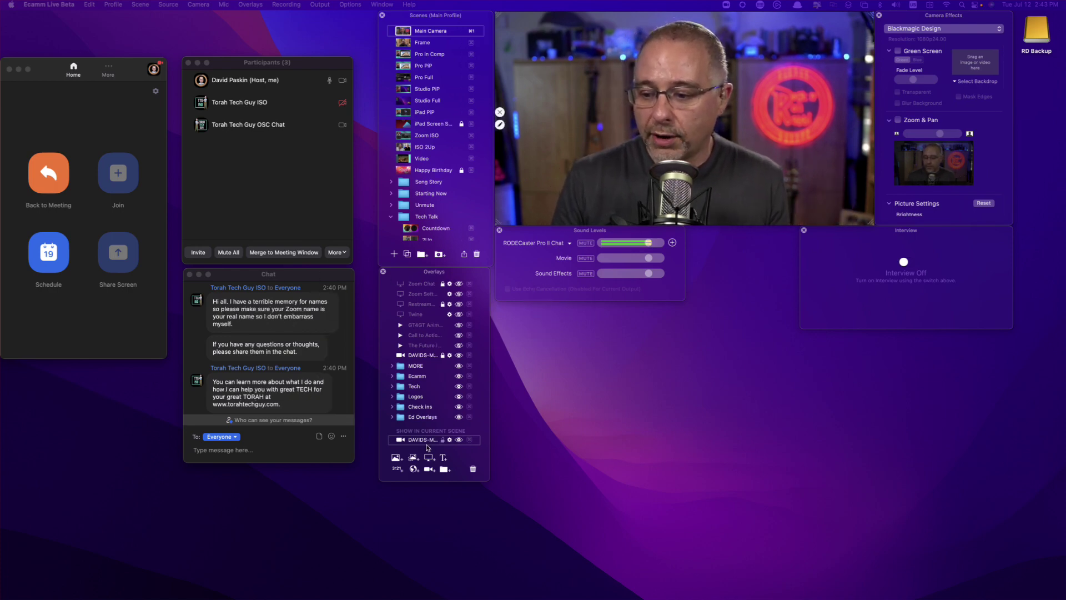
Delete the scene-only camera overlay and select the overlay shown in every scene
{"action": "left_click", "coordinate": [474, 470]}
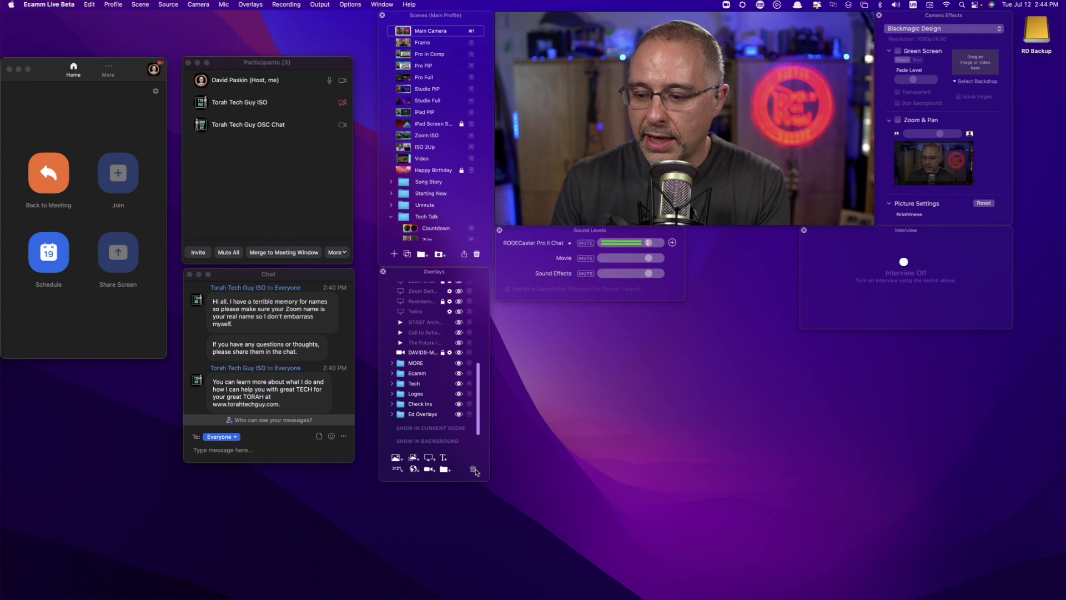
{"action": "left_click", "coordinate": [422, 353]}
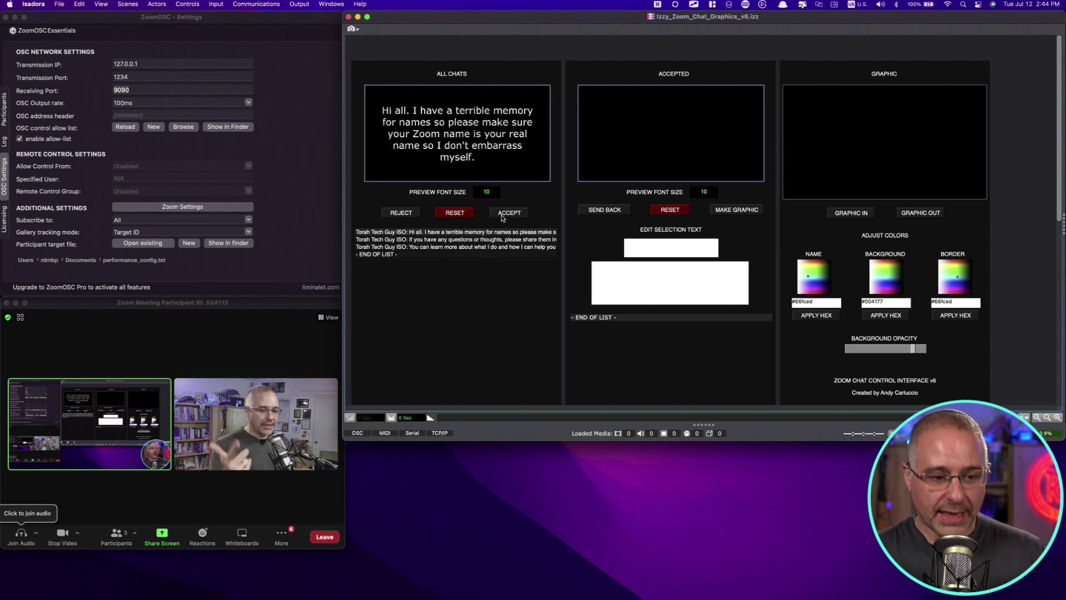
Accept the 'If you have any questions…' chat and briefly put its lower-third on air
{"action": "left_click", "coordinate": [497, 240]}
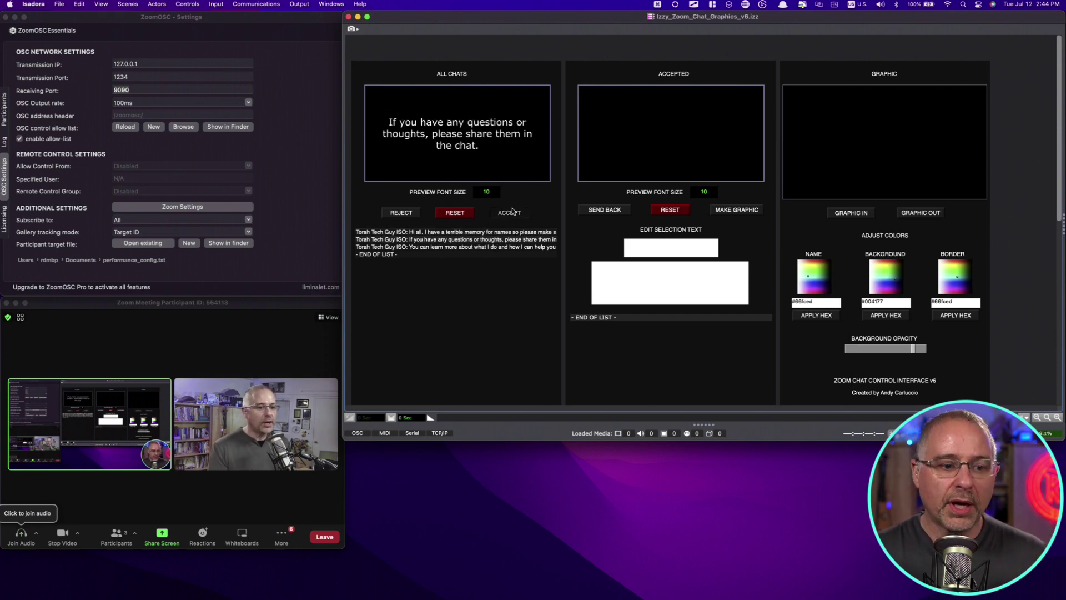
{"action": "left_click", "coordinate": [510, 212]}
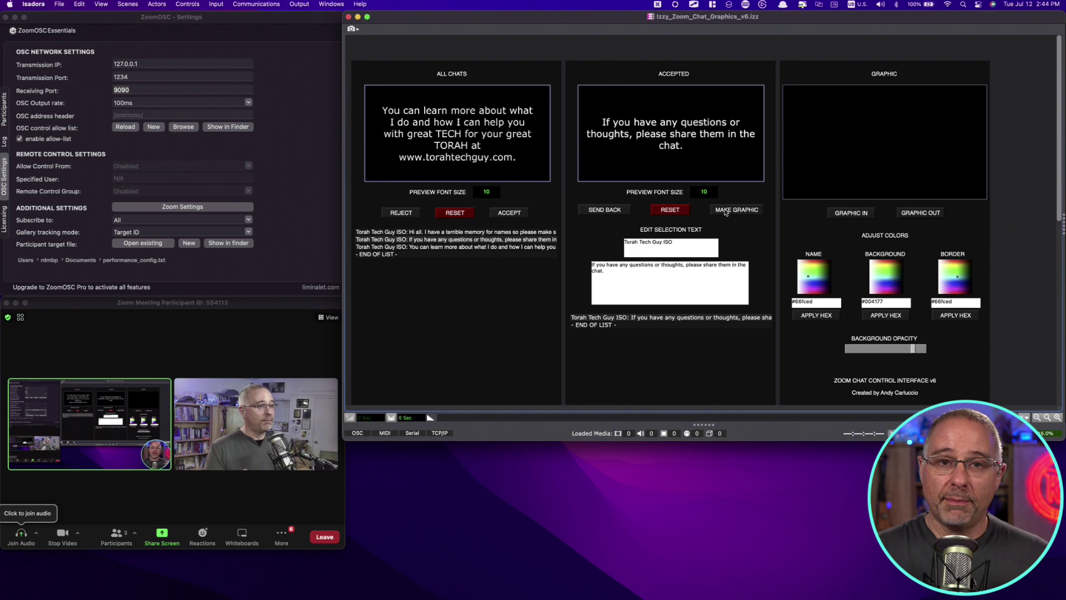
{"action": "left_click", "coordinate": [851, 214]}
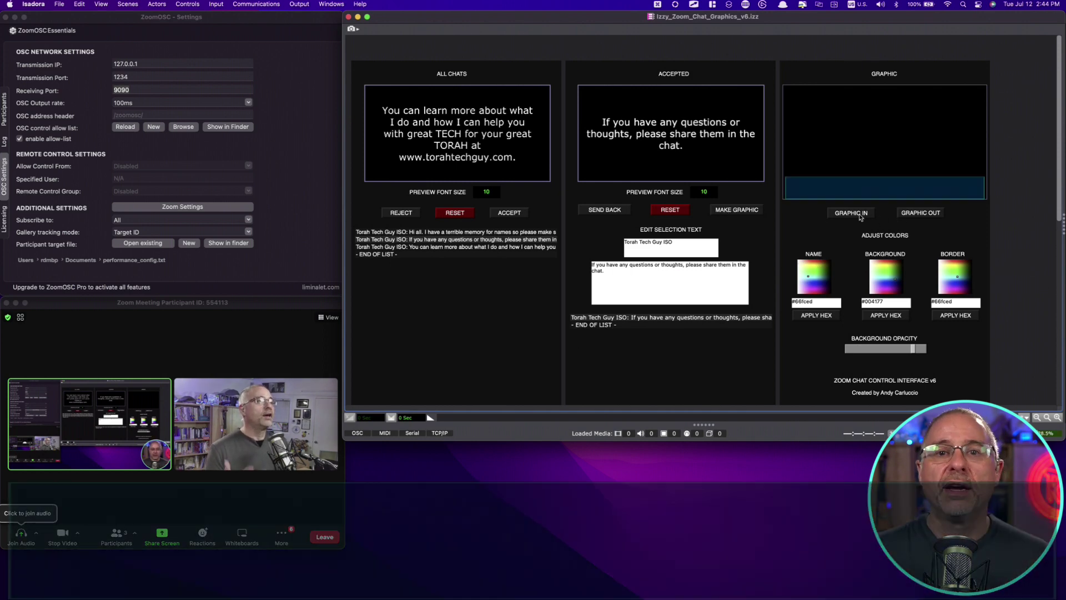
{"action": "left_click", "coordinate": [925, 213]}
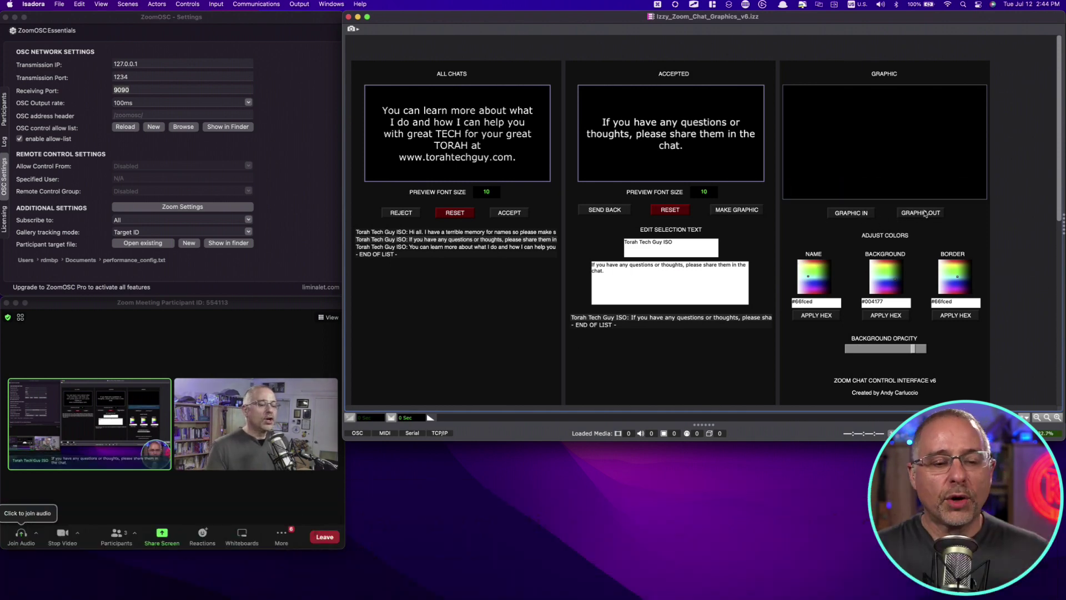